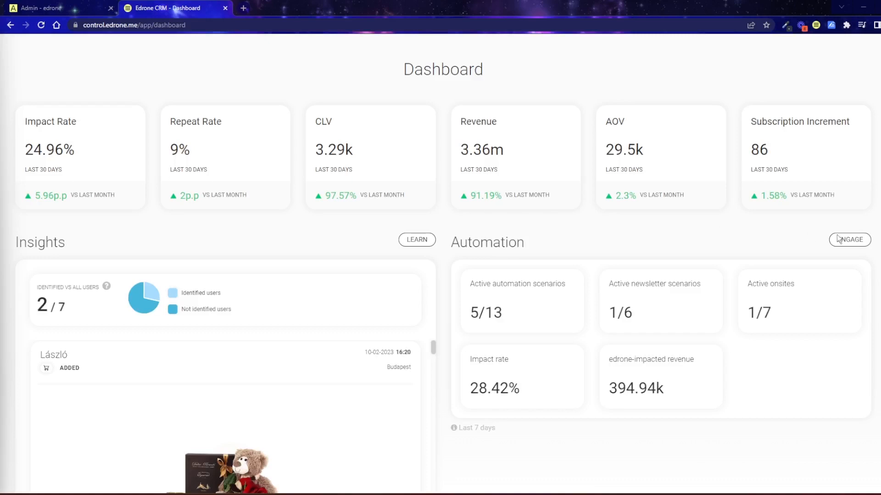
Step: Create a new custom pop-up in the Onsite section
mouse_move(876, 249)
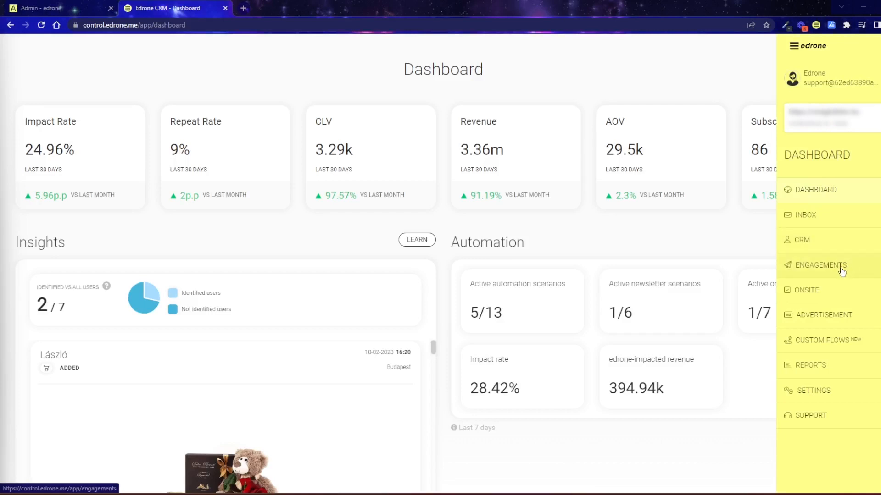
left_click(827, 292)
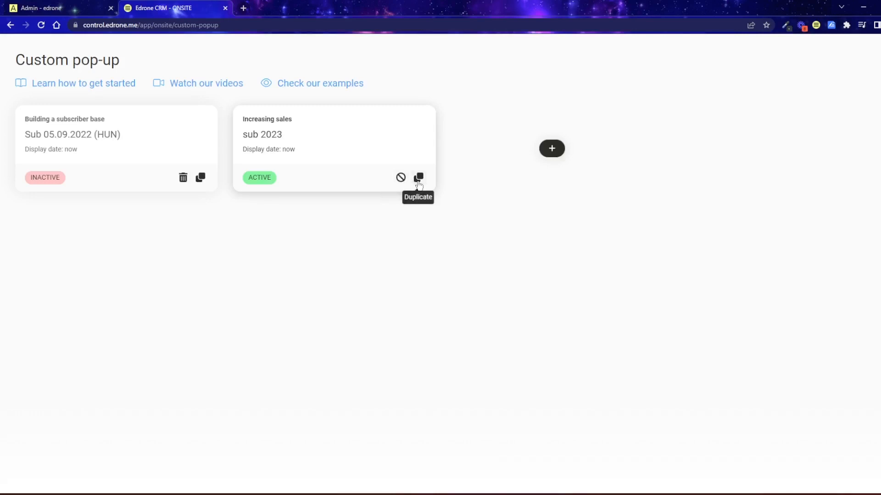
left_click(553, 151)
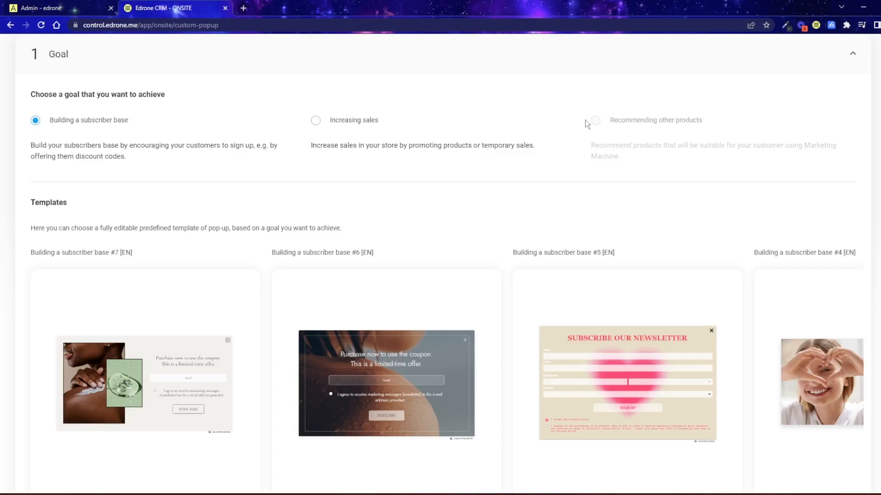
Step: Apply the "Building a subscriber base #7 [EN]" template to the new pop-up, accepting the content overwrite
mouse_move(233, 325)
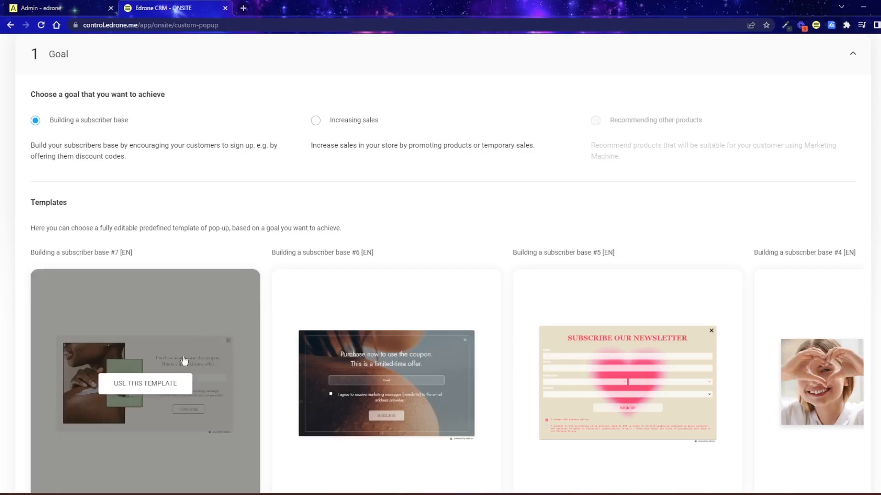
left_click(144, 386)
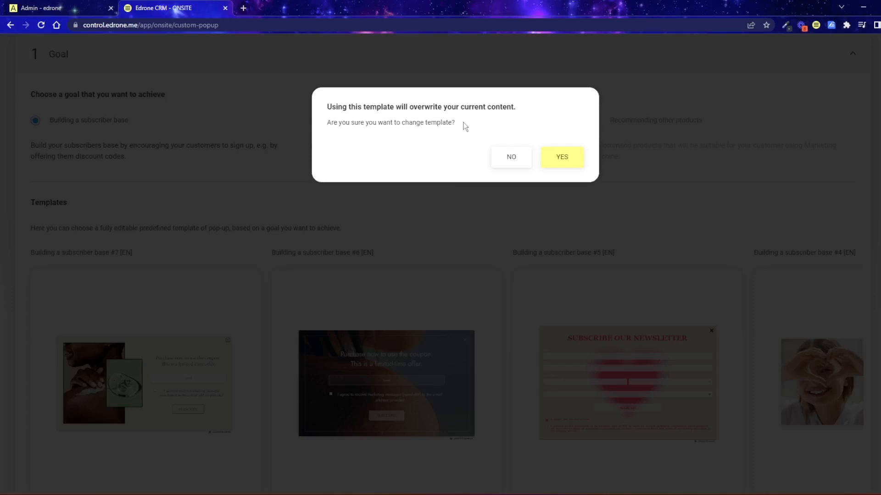
left_click(562, 158)
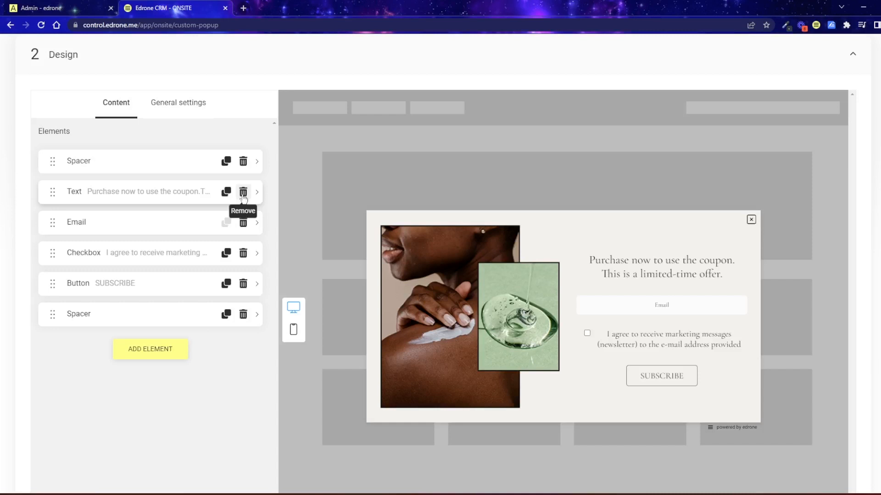
Step: Review the element types that can be added and enable the advanced border options of the coupon text element
left_click(161, 354)
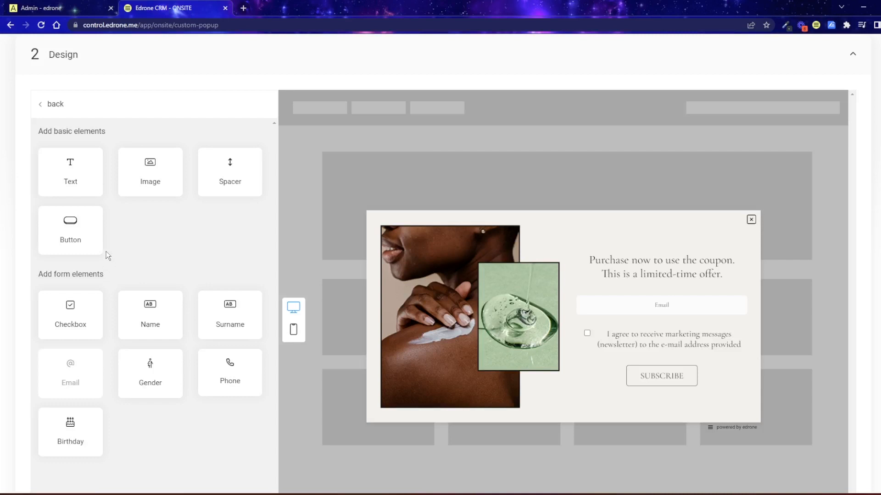
left_click(40, 106)
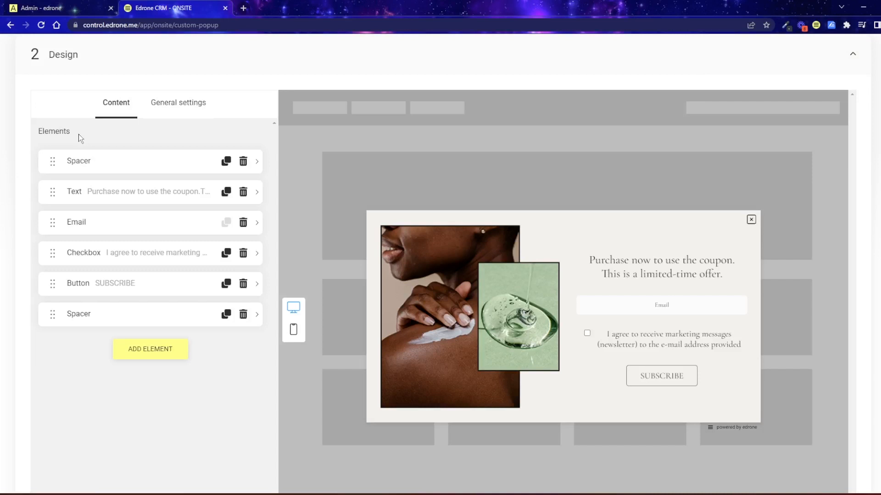
left_click(123, 196)
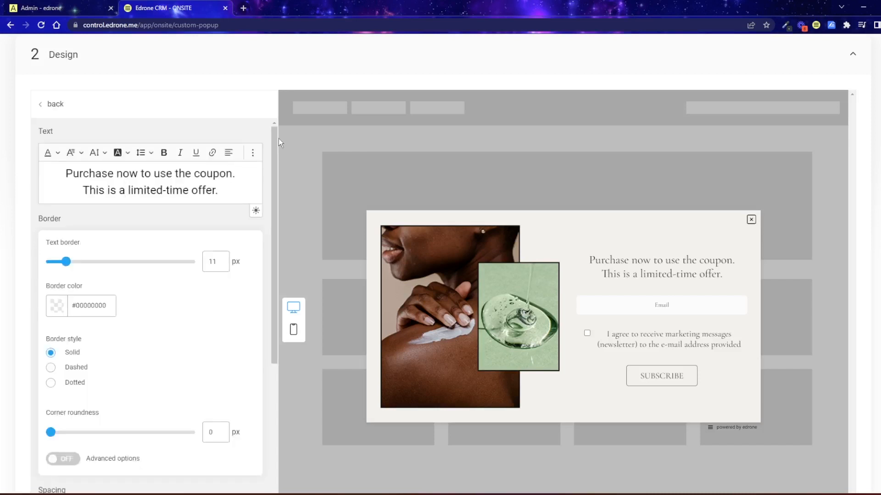
left_click_drag(276, 137, 274, 188)
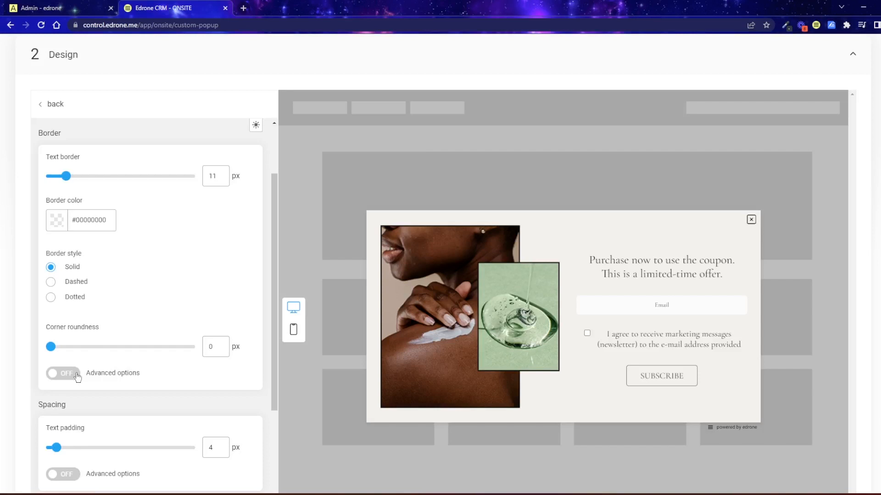
left_click(63, 373)
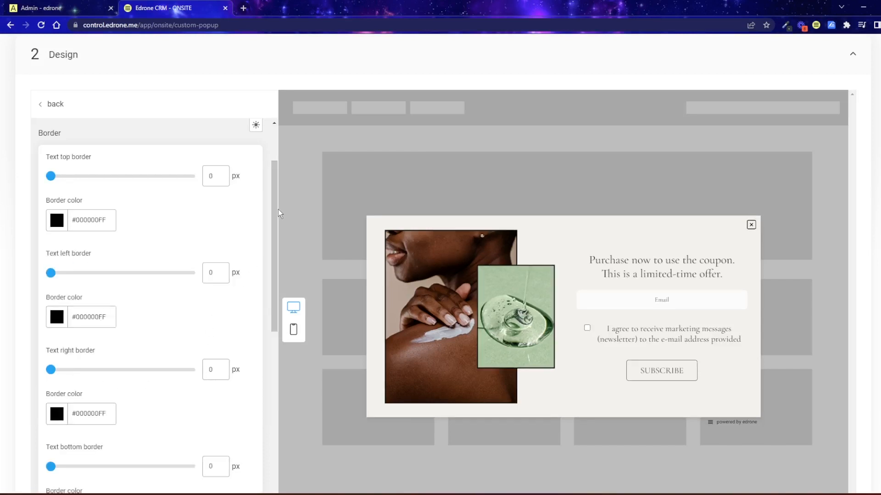
left_click_drag(277, 225, 271, 186)
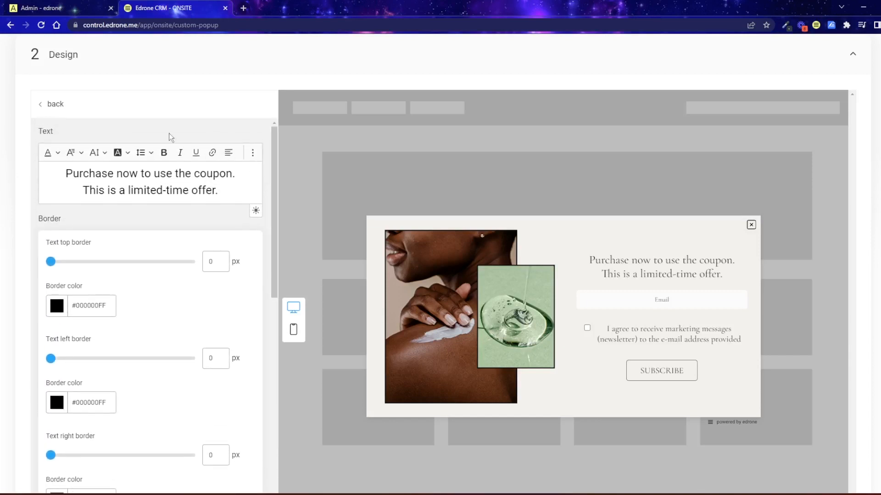
left_click(42, 107)
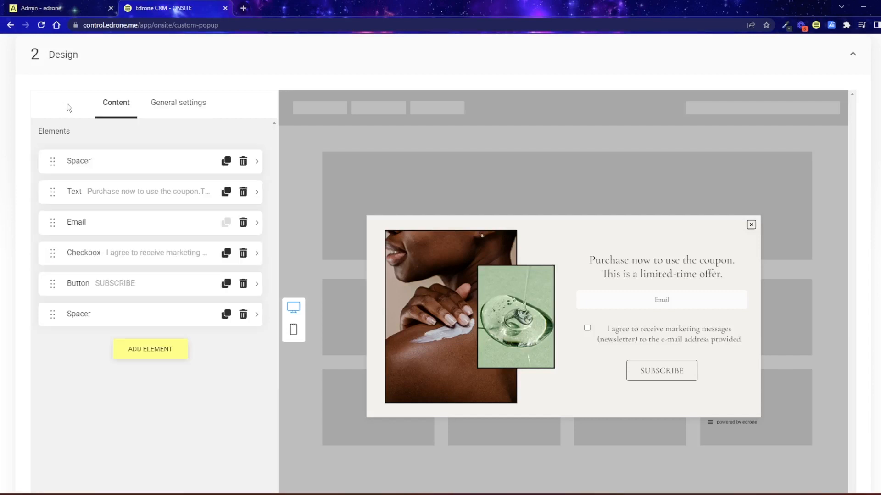
Step: Examine the pop-up's layout, image upload and image placement options, and compare its mobile and desktop previews
left_click(172, 105)
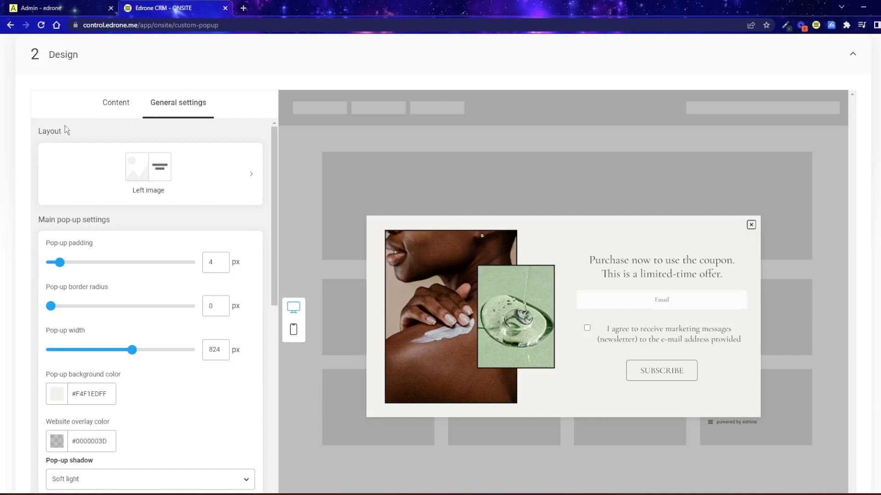
left_click(139, 166)
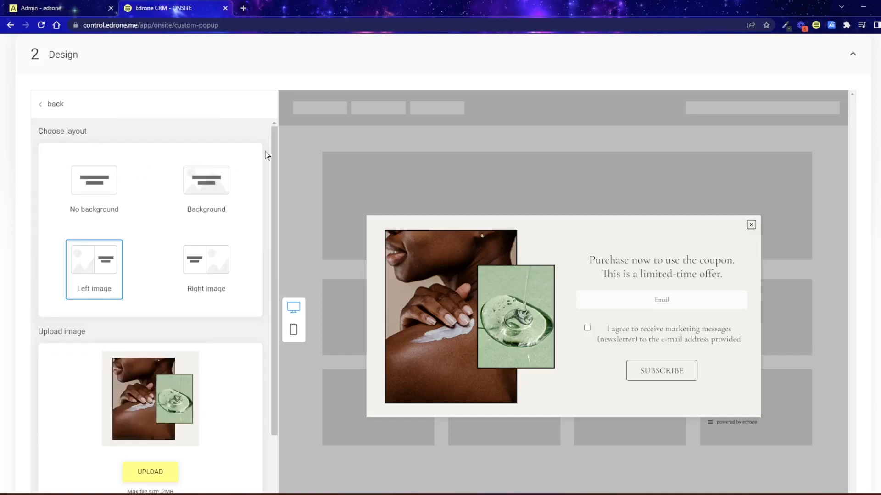
left_click_drag(276, 145, 274, 259)
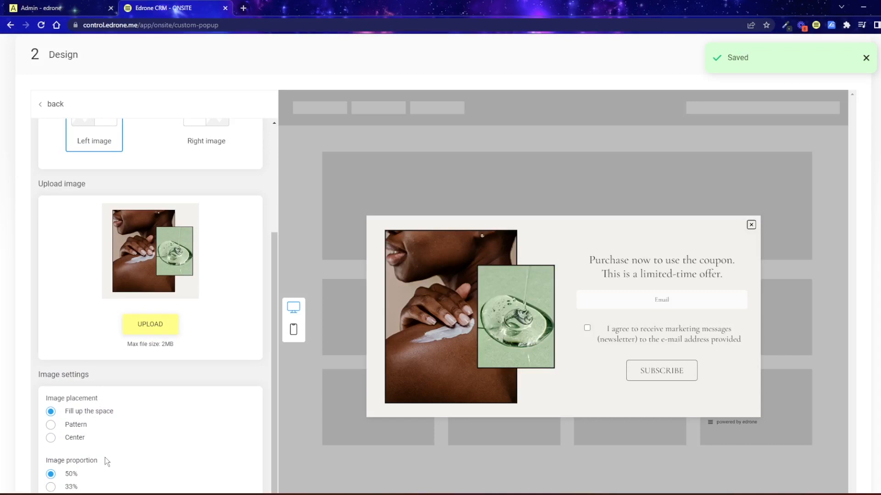
left_click(294, 333)
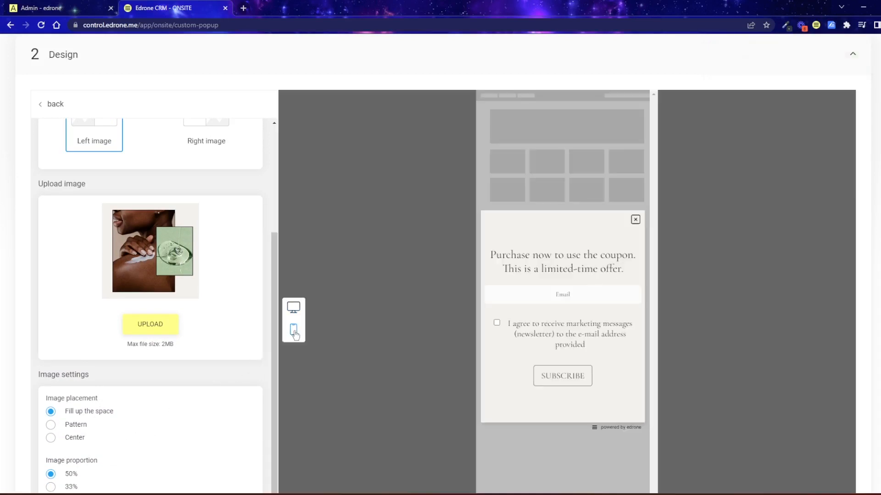
left_click(294, 307)
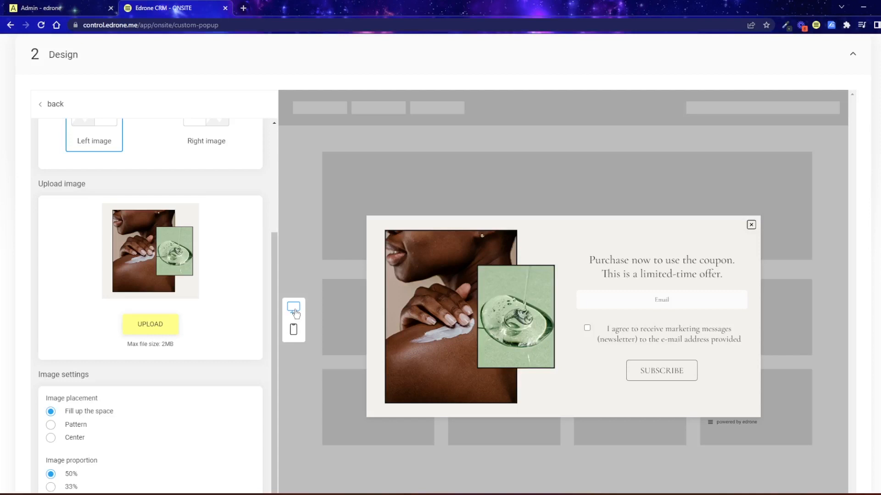
left_click_drag(276, 297, 272, 180)
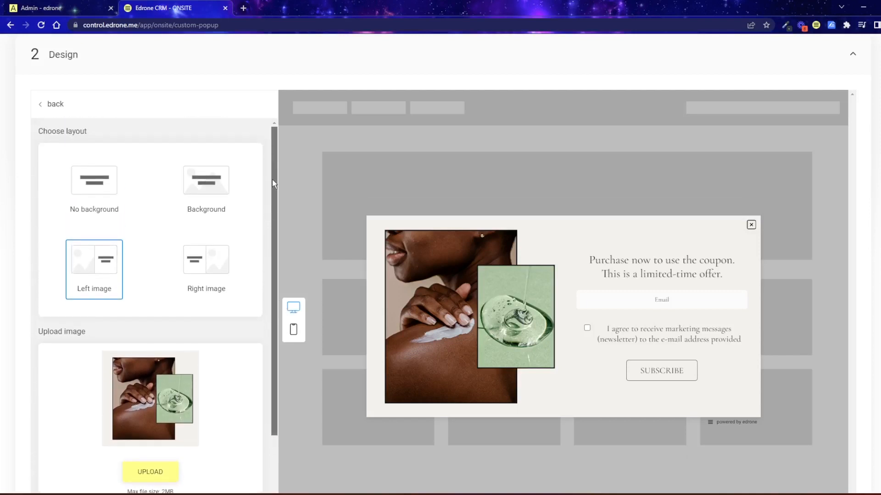
left_click(57, 105)
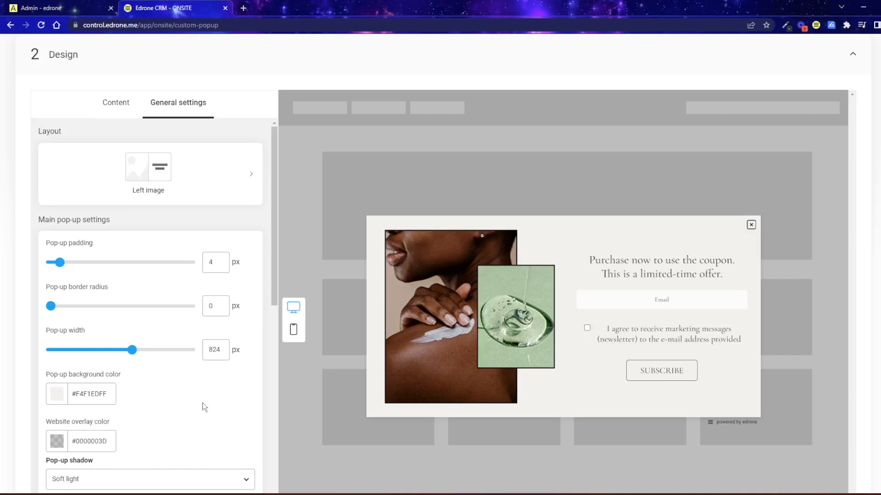
Step: Change the pop-up's close button to the outlined circle with an X and set its size to 38 px
left_click_drag(275, 243, 266, 392)
left_click(192, 210)
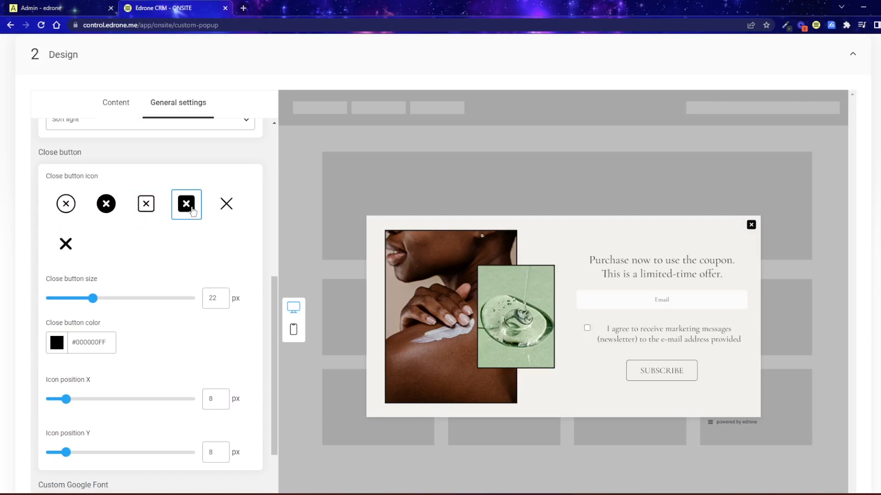
left_click(68, 207)
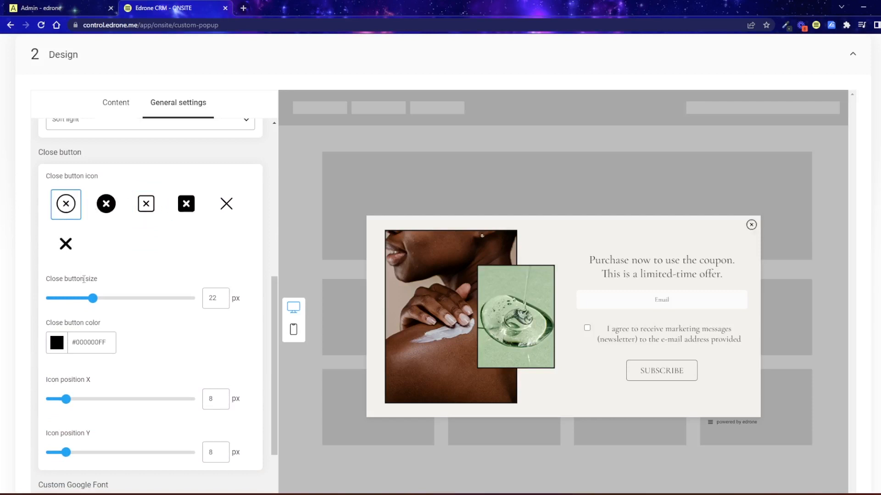
left_click_drag(92, 298, 149, 298)
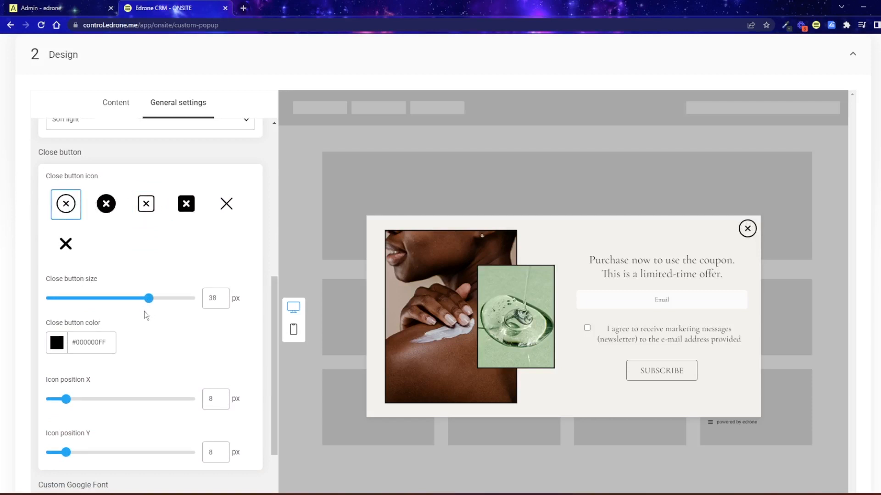
mouse_move(66, 403)
left_mouse_down()
mouse_move(111, 406)
mouse_move(66, 405)
left_mouse_up()
left_click_drag(275, 281, 273, 343)
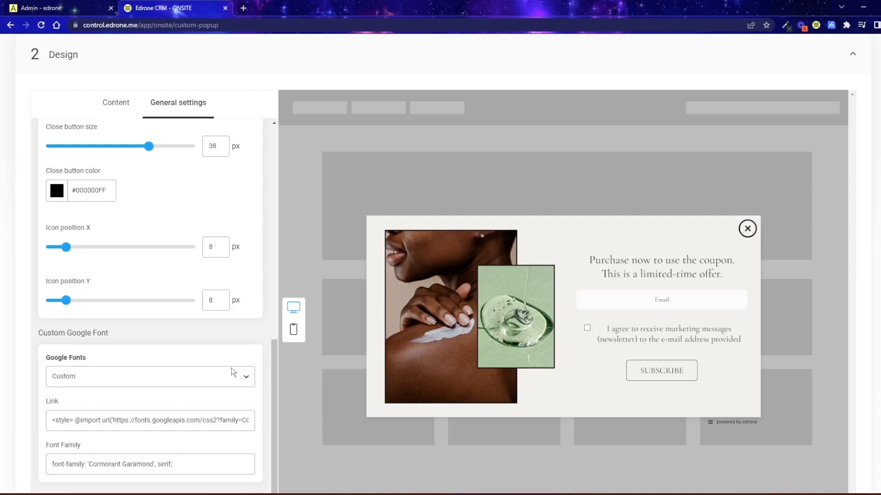
left_click(78, 59)
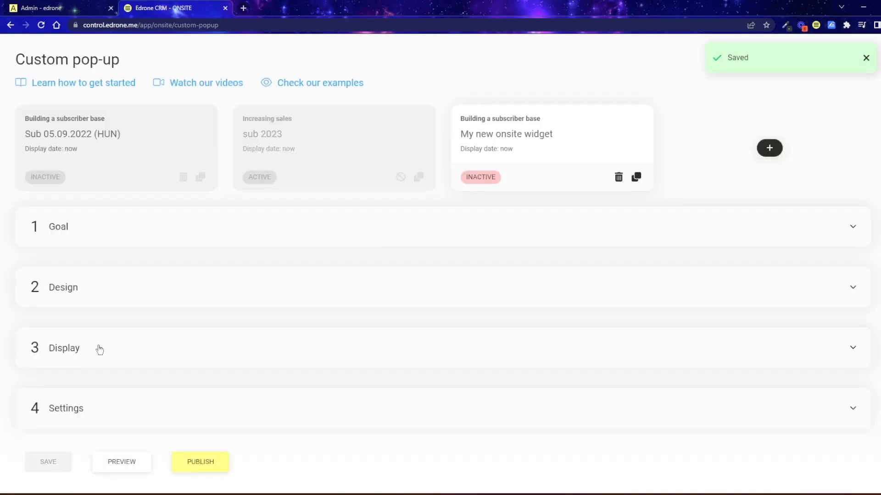
Step: Examine the device choices and the desktop and mobile display positions available for the pop-up
left_click(99, 352)
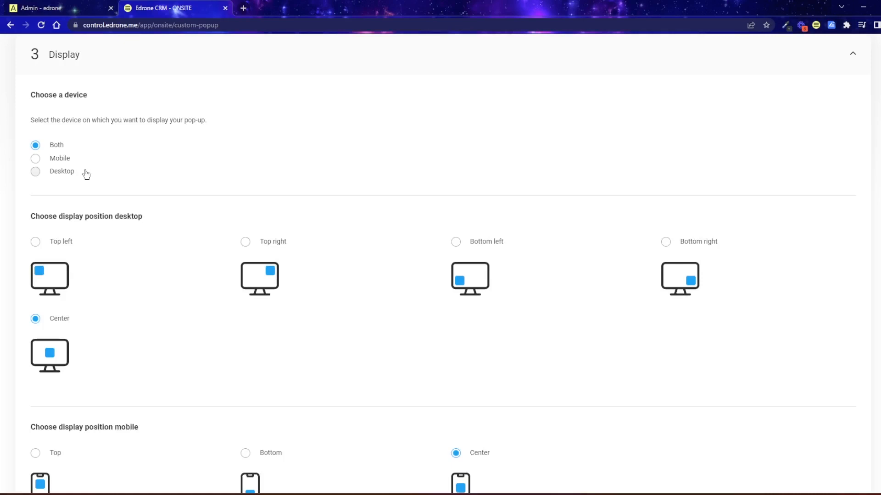
scroll(95, 163, "down", 1)
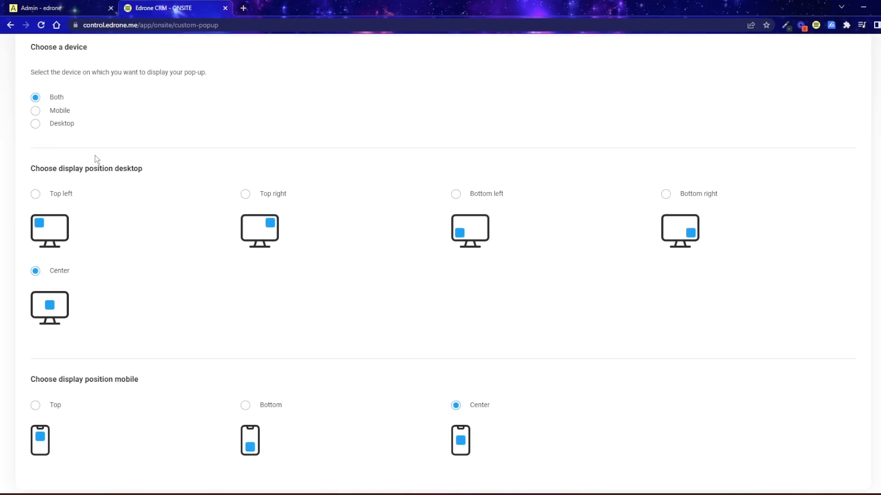
scroll(96, 140, "up", 1)
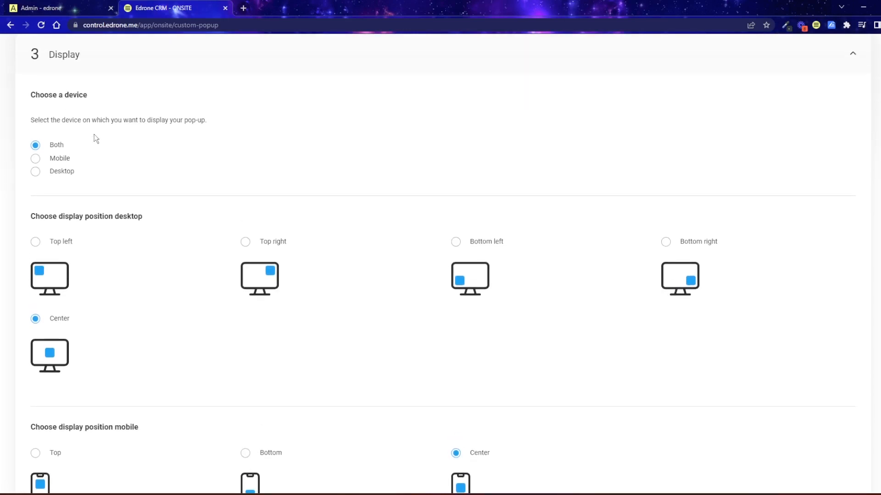
left_click(96, 68)
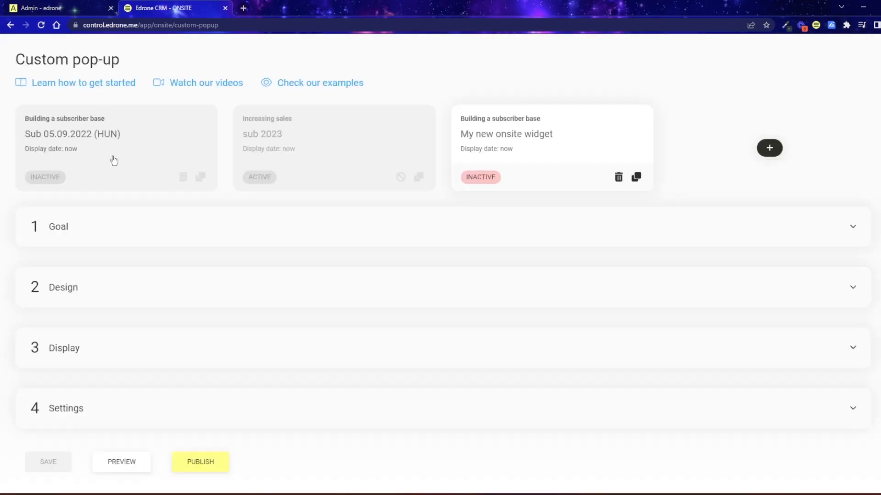
Step: Try the Delay, Inactivity and Click triggers, and set the pop-up's trigger to Newsletter Subscription
left_click(102, 410)
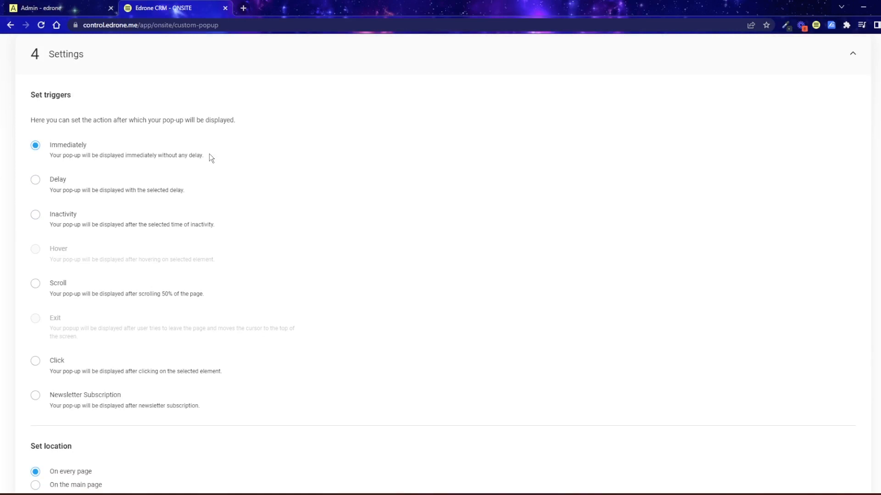
left_click(185, 187)
scroll(185, 187, "down", 1)
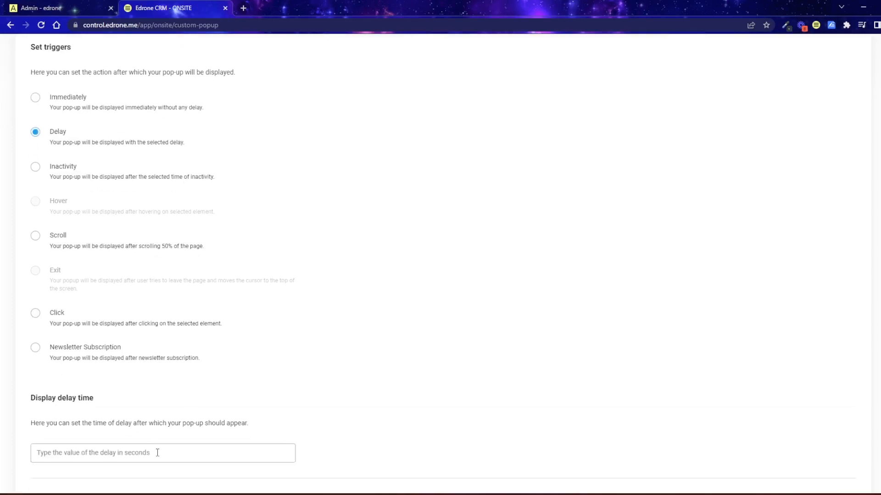
left_click(35, 168)
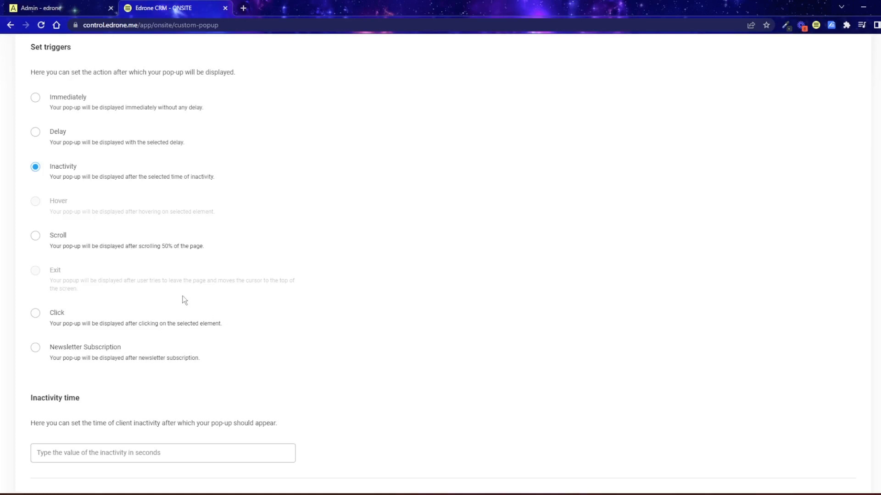
left_click(36, 313)
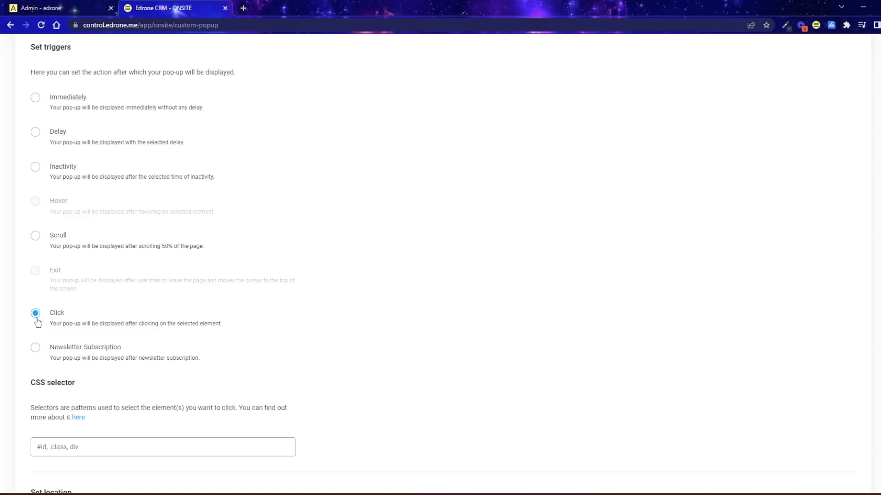
left_click(40, 349)
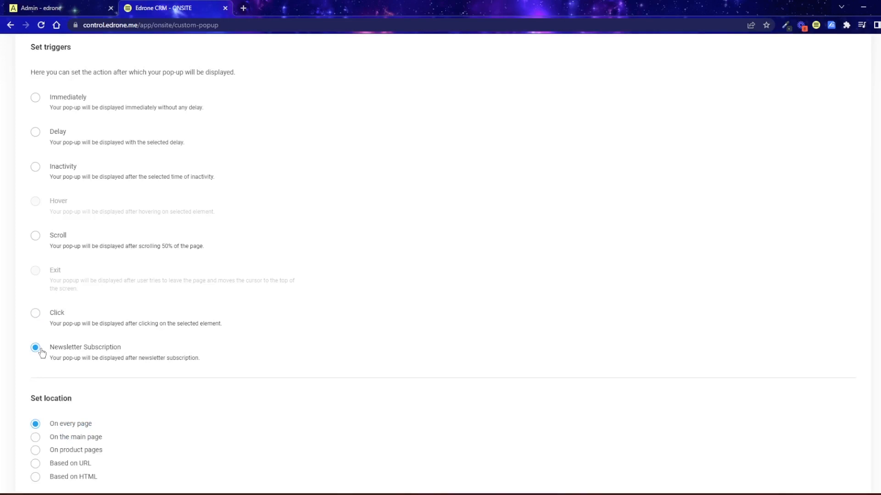
scroll(258, 328, "down", 3)
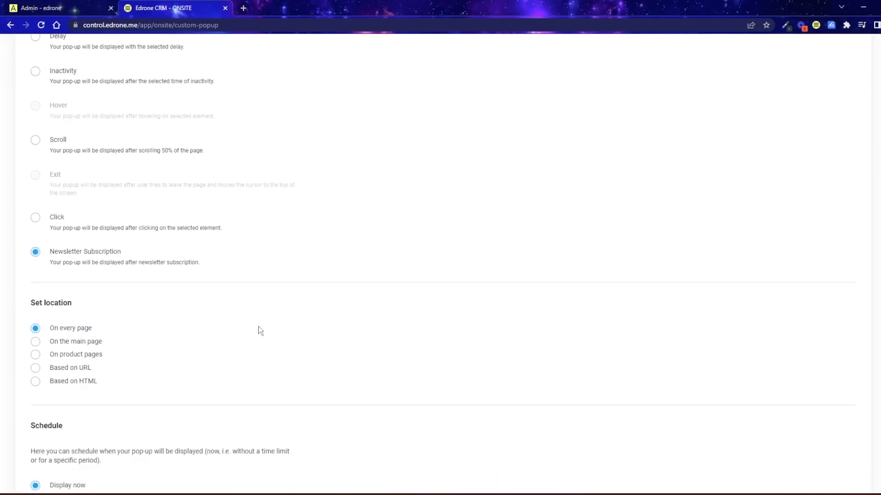
Step: Try the main page and product pages locations, and set the pop-up's display location to Based on URL
scroll(259, 327, "down", 1)
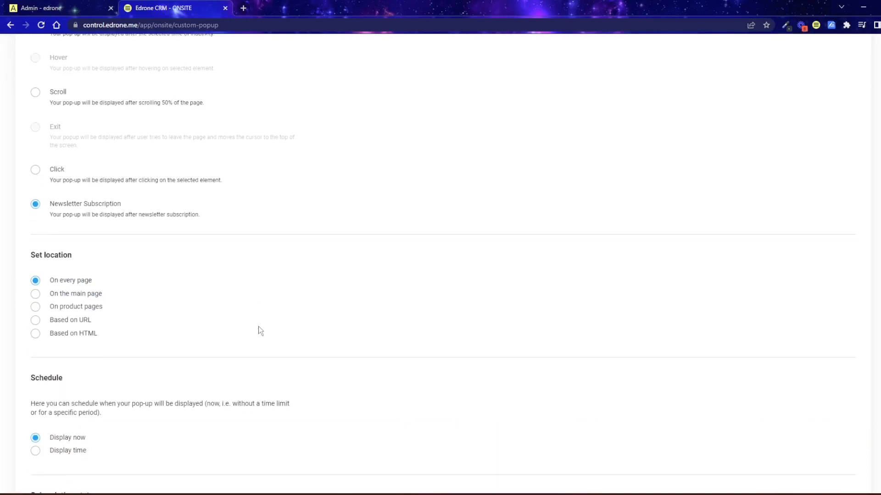
left_click(99, 297)
left_click(37, 308)
left_click(37, 322)
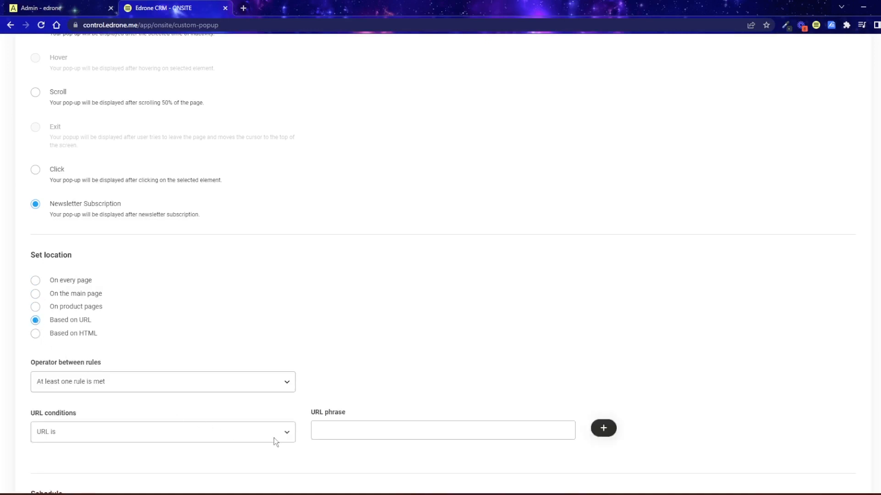
Step: Examine the choices for the operator between rules and for the URL conditions of the pop-up's location
left_click(290, 386)
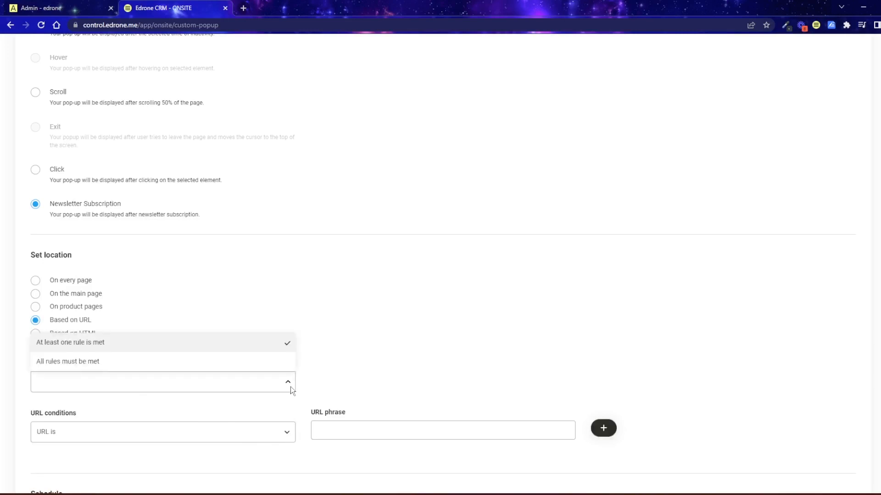
left_click(301, 395)
scroll(301, 395, "down", 2)
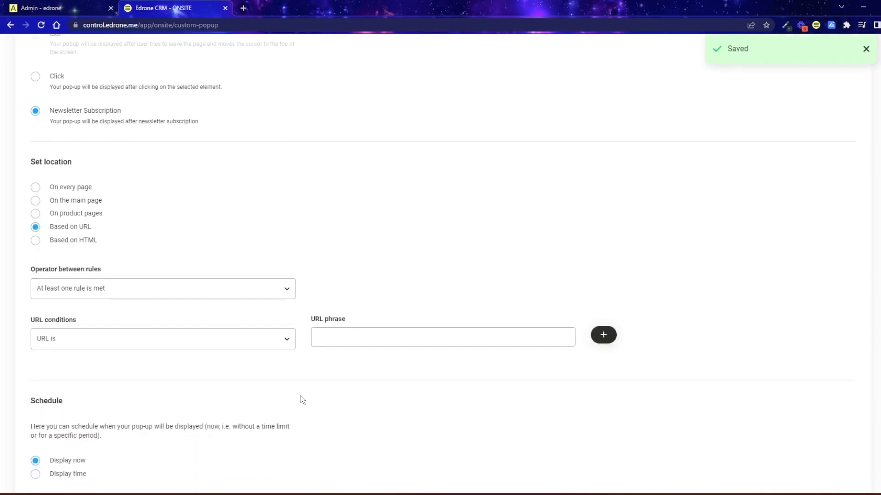
left_click(288, 339)
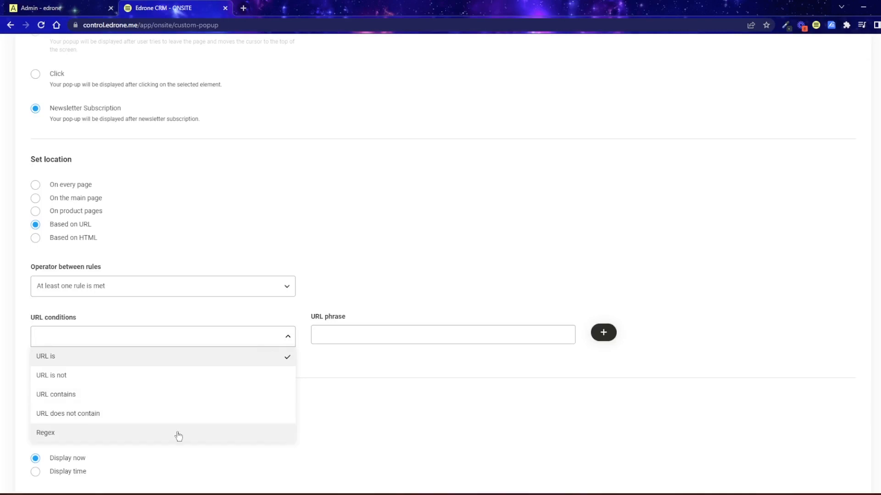
left_click(296, 310)
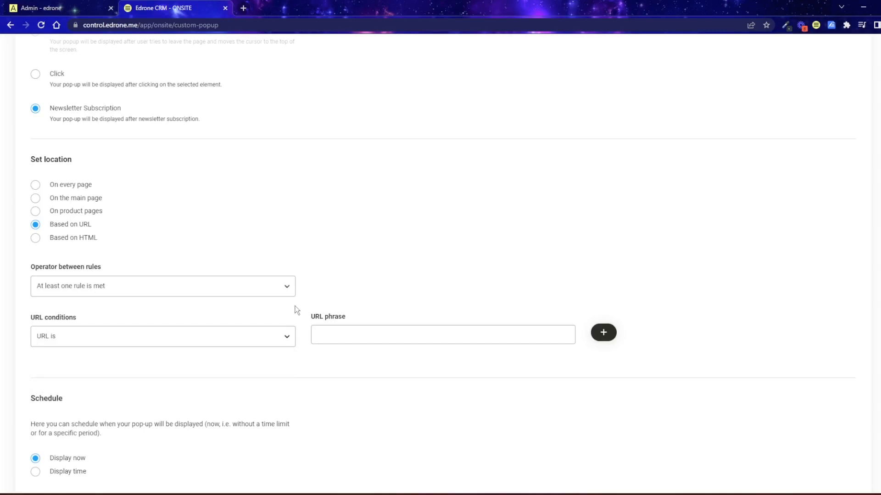
Step: Examine the schedule options and the subscription status choices that define the pop-up's target group
scroll(297, 310, "down", 2)
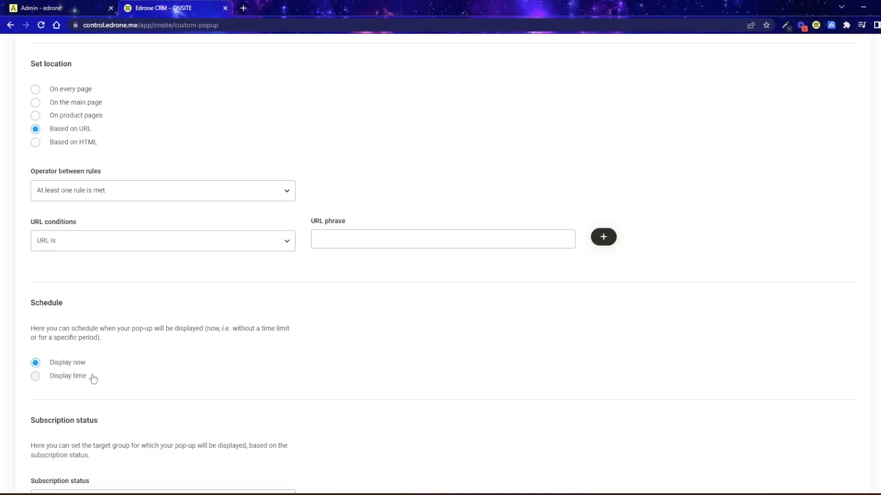
scroll(93, 382, "down", 3)
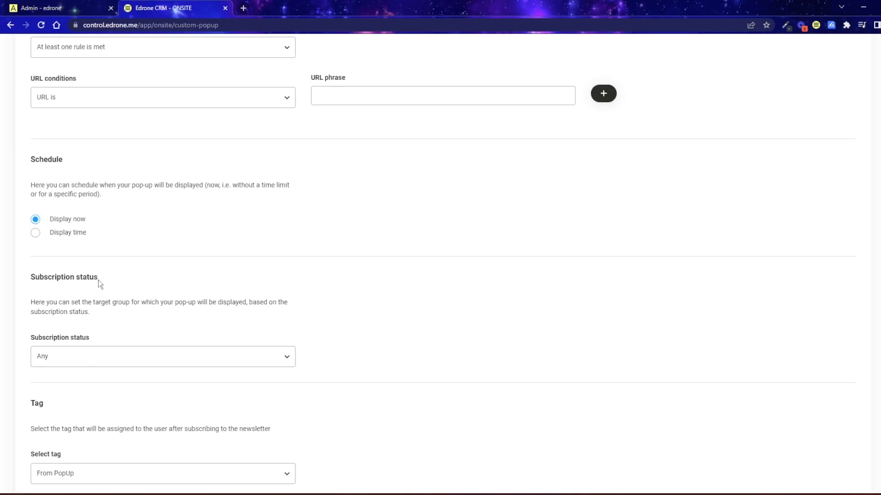
left_click(264, 359)
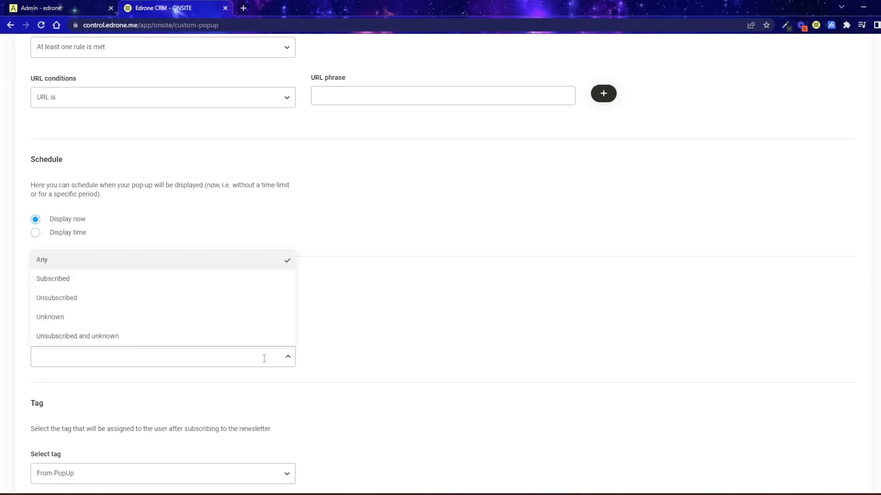
left_click(337, 356)
scroll(339, 357, "down", 1)
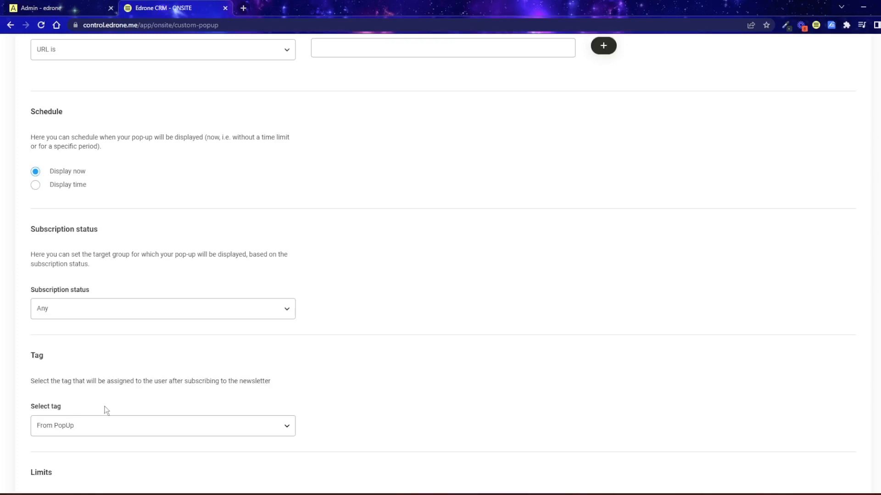
Step: Examine the subscriber tag setting and the display periodicity choices in the pop-up's limits
scroll(217, 427, "down", 1)
scroll(219, 430, "down", 1)
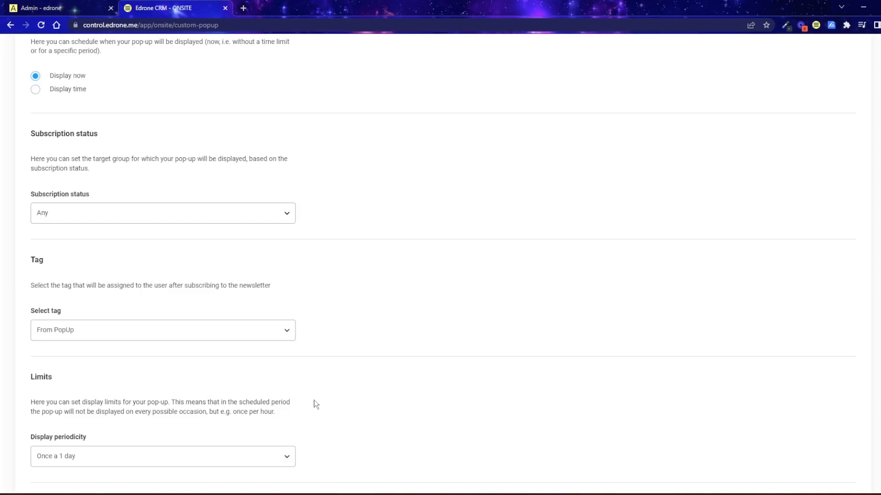
scroll(314, 400, "down", 1)
left_click(277, 406)
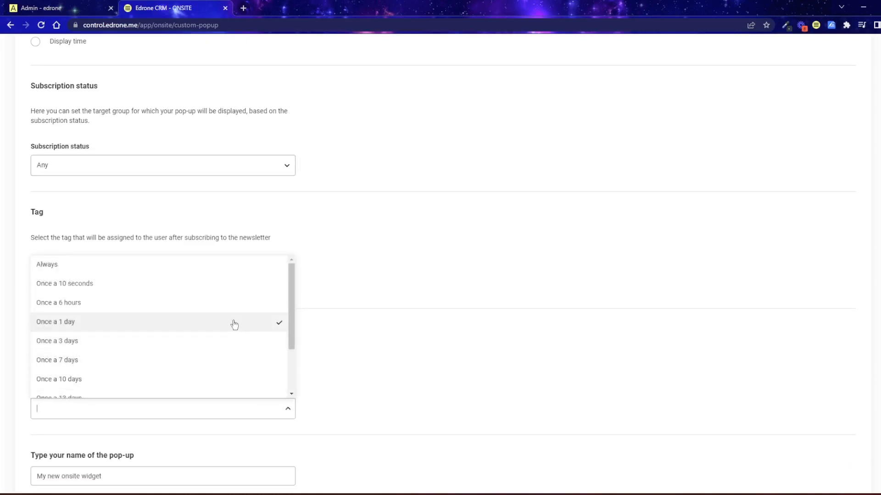
left_click(325, 325)
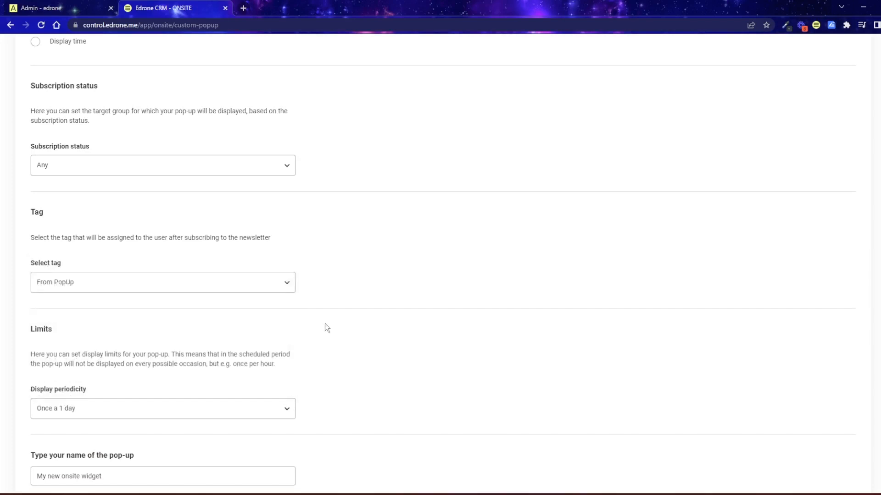
Step: Generate a preview of the pop-up and bring its store link and QR code into view
scroll(325, 324, "down", 1)
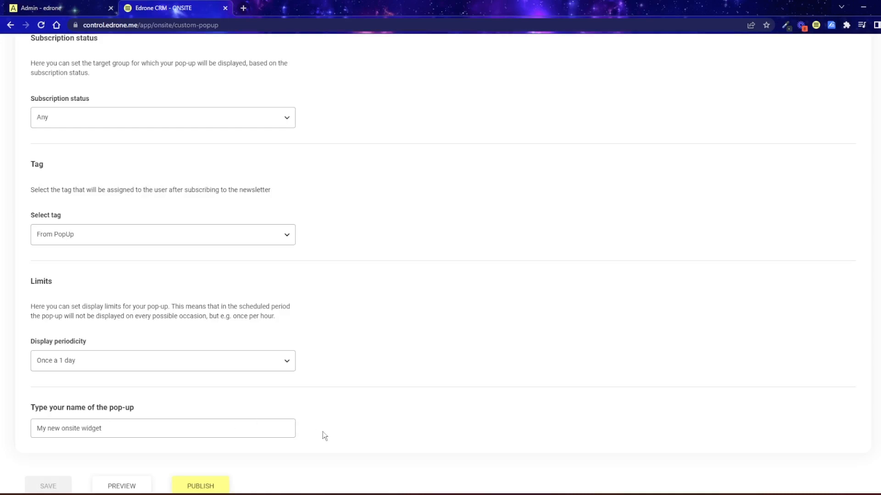
scroll(322, 433, "down", 1)
left_click(141, 465)
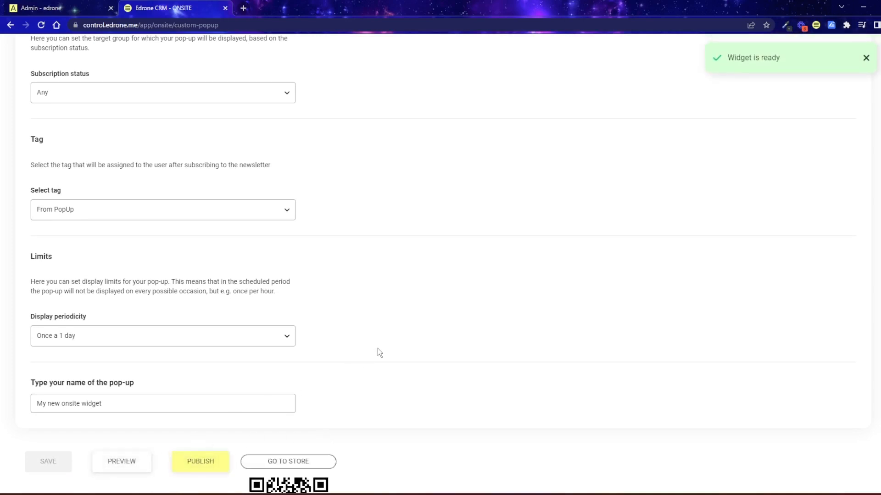
scroll(378, 348, "down", 2)
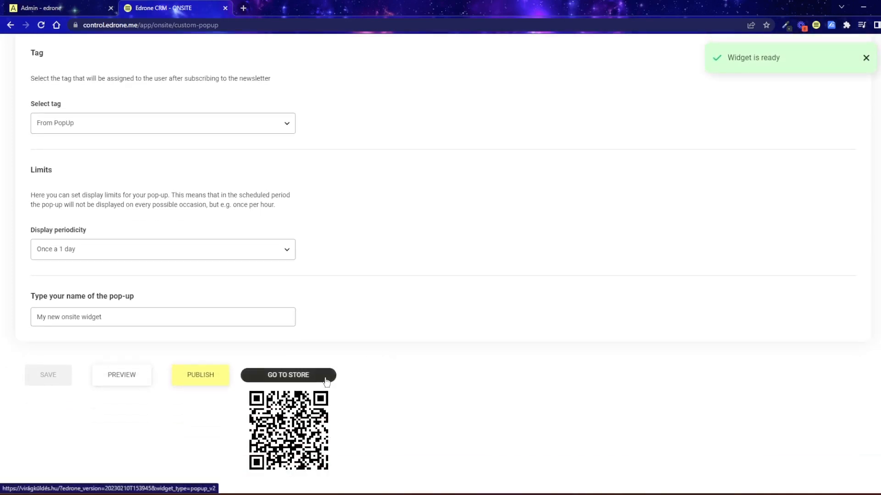